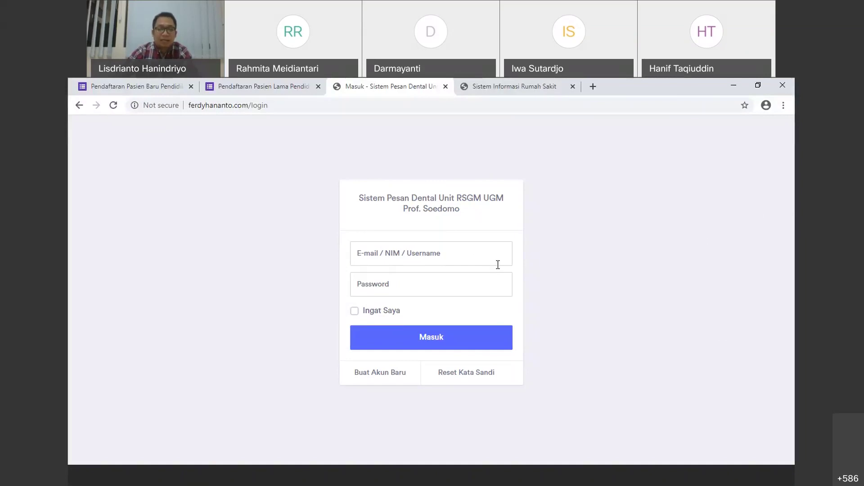
# Log in to the dental unit booking system with the student's NIM and the account password.
pyautogui.click(433, 256)
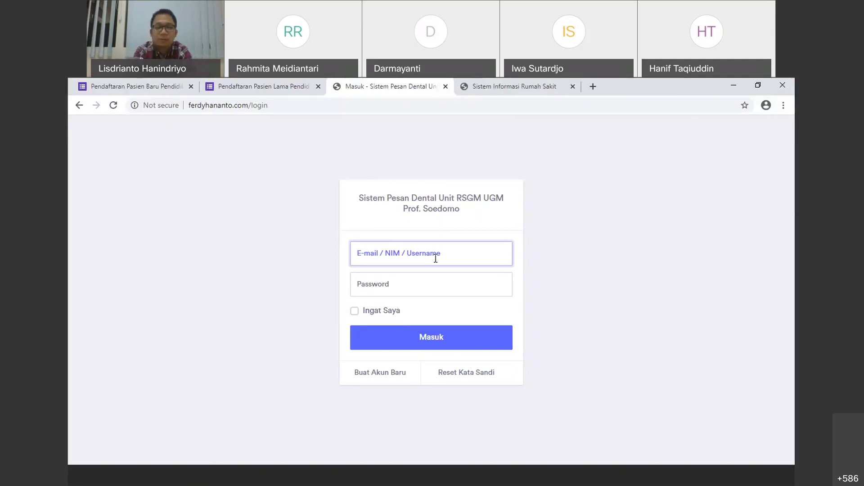
pyautogui.write('676')
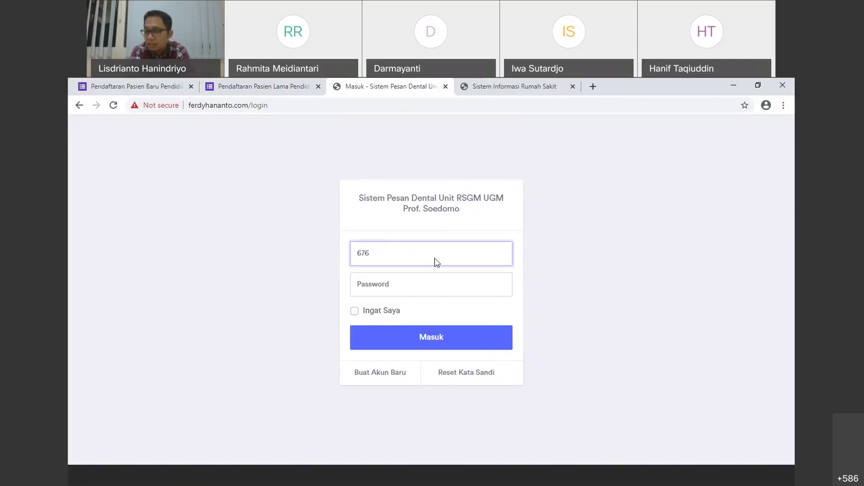
pyautogui.write('870')
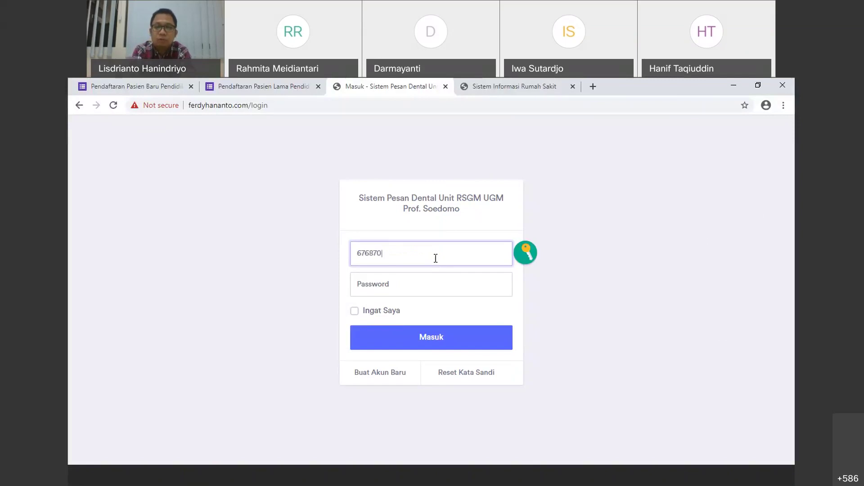
pyautogui.click(432, 290)
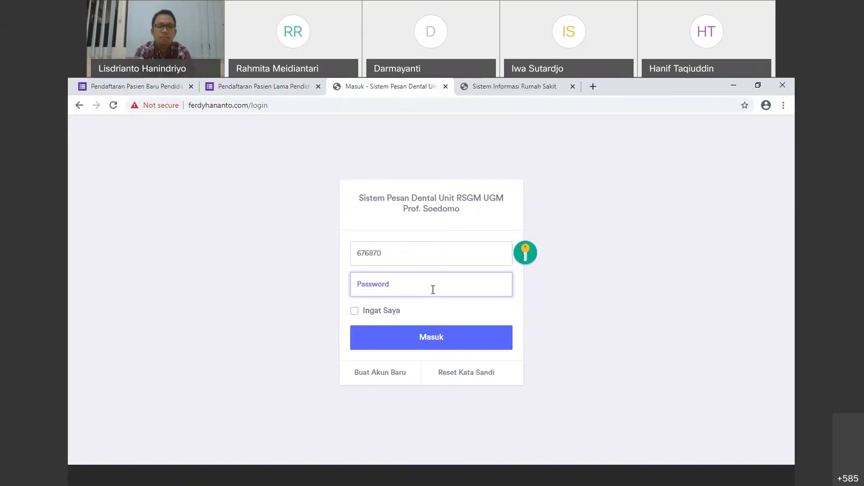
pyautogui.write('••••')
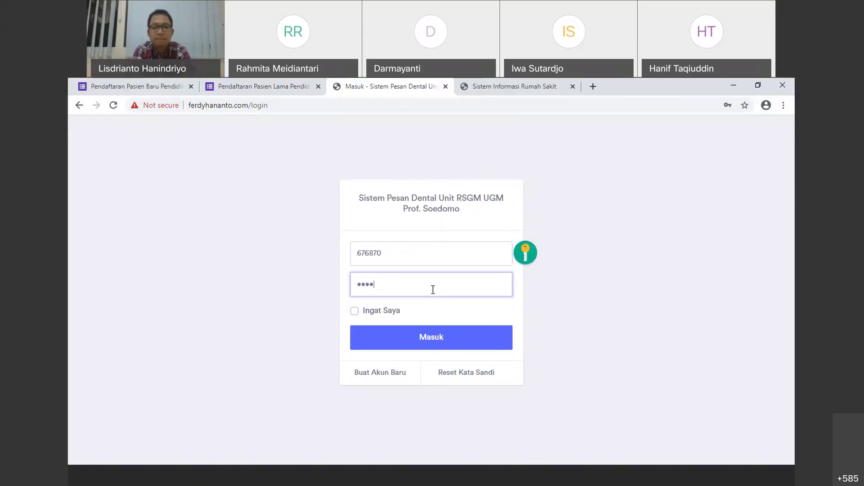
pyautogui.write('••')
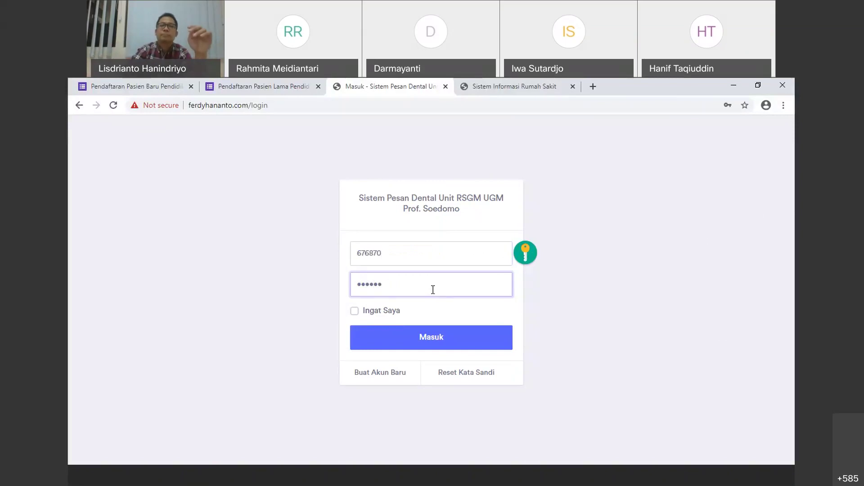
pyautogui.click(448, 349)
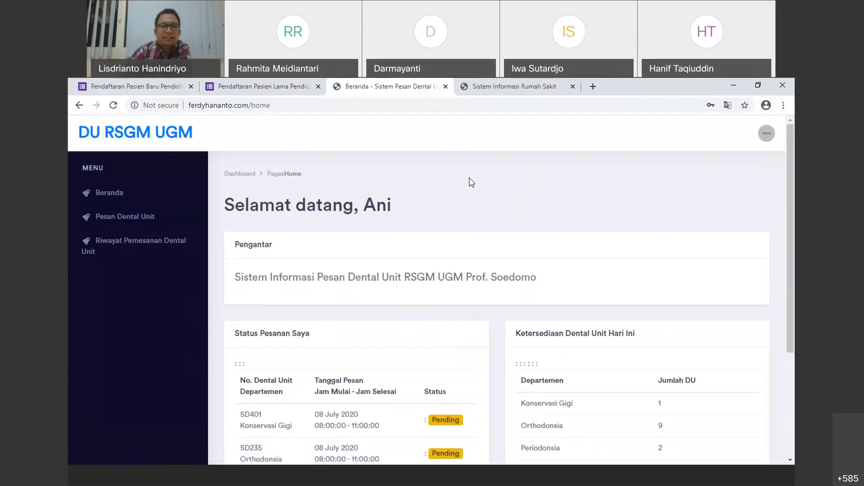
# Review the order status list and today's dental unit availability per department on the home page.
pyautogui.scroll(-1, 485, 202)
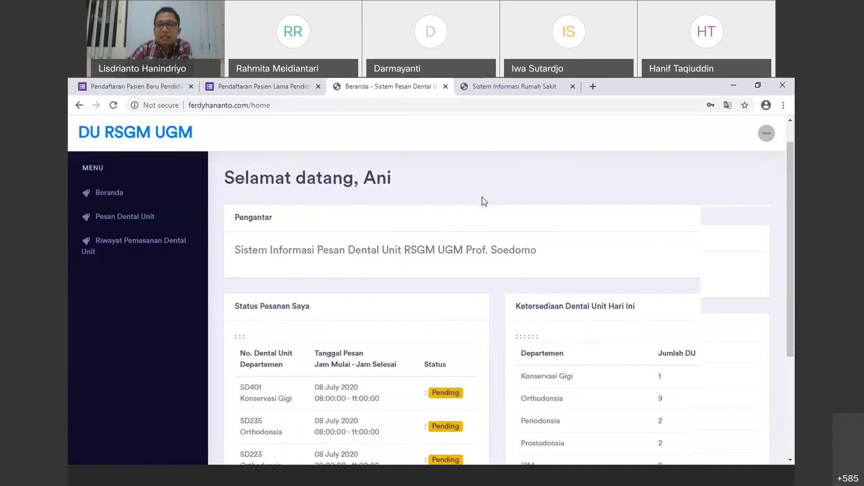
pyautogui.scroll(1, 484, 201)
pyautogui.scroll(-3, 484, 201)
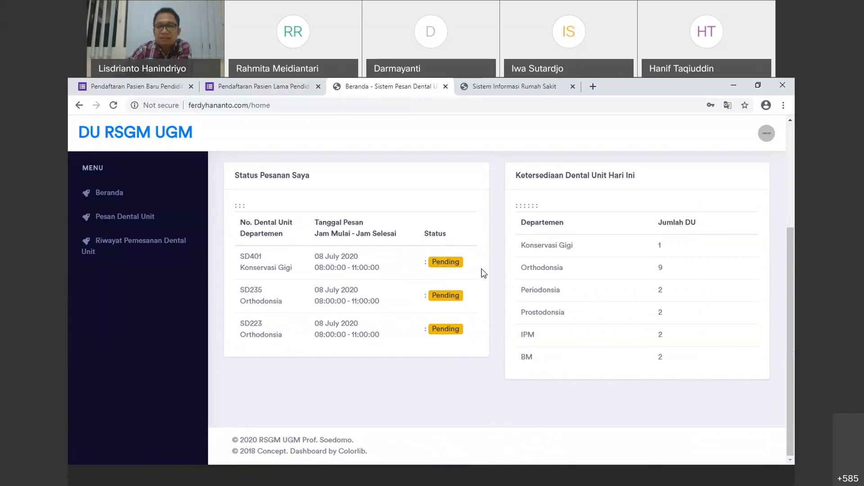
pyautogui.scroll(3, 482, 269)
pyautogui.scroll(1, 483, 272)
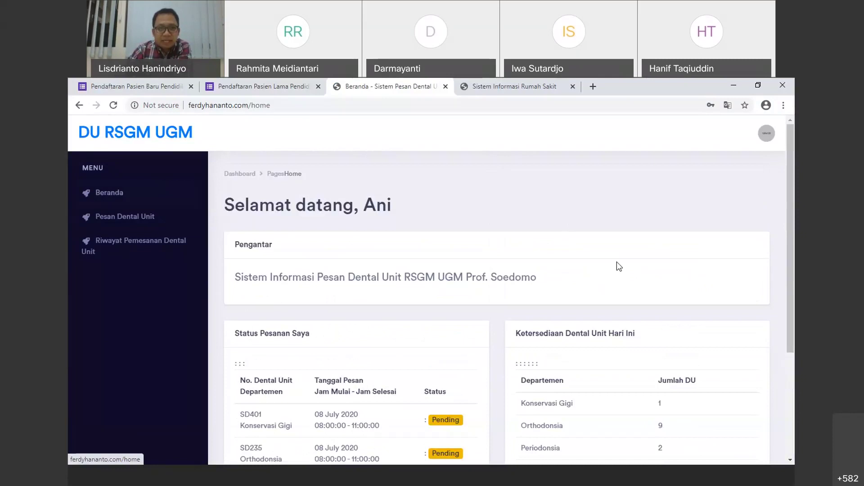
# Open the dental unit booking page and search for Orthodonsia units with practice date 07/09/2020.
pyautogui.click(118, 218)
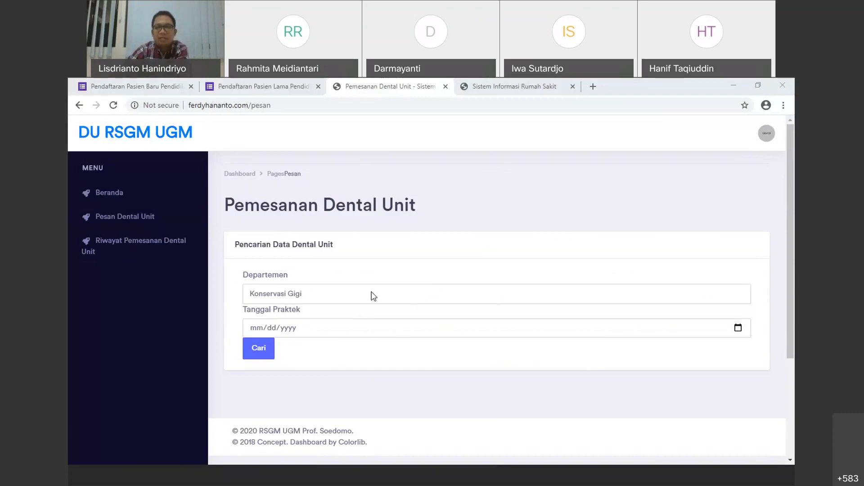
pyautogui.click(741, 297)
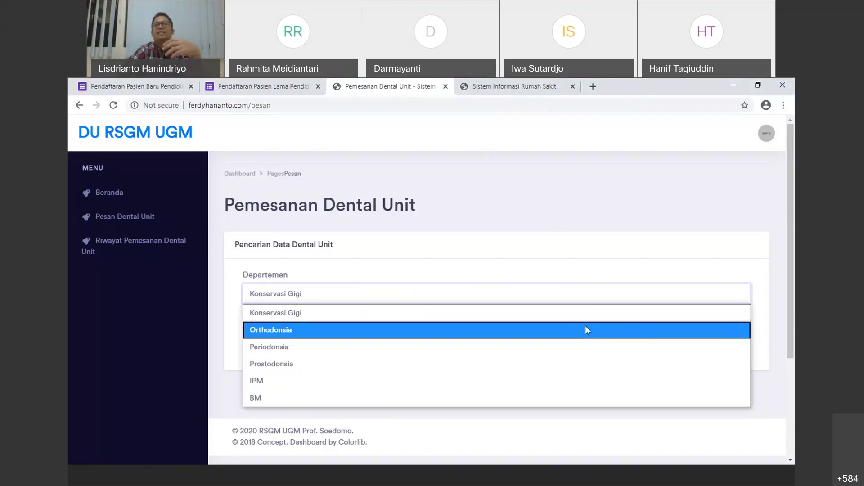
pyautogui.click(585, 327)
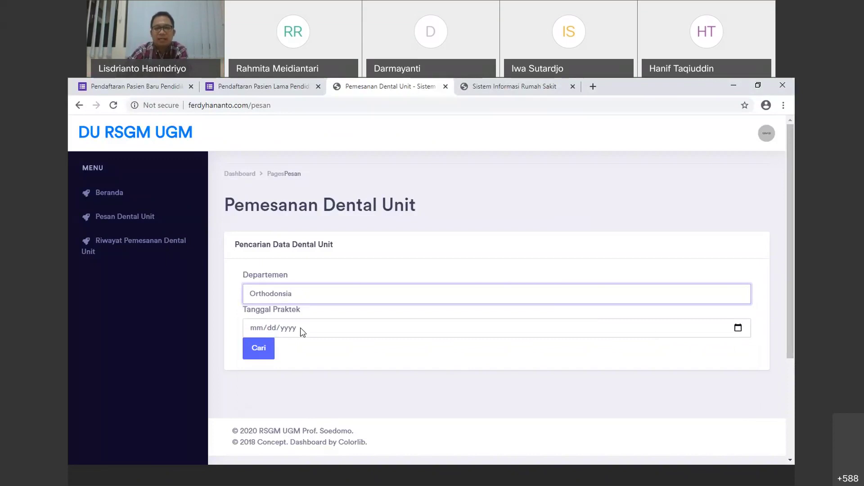
pyautogui.click(469, 334)
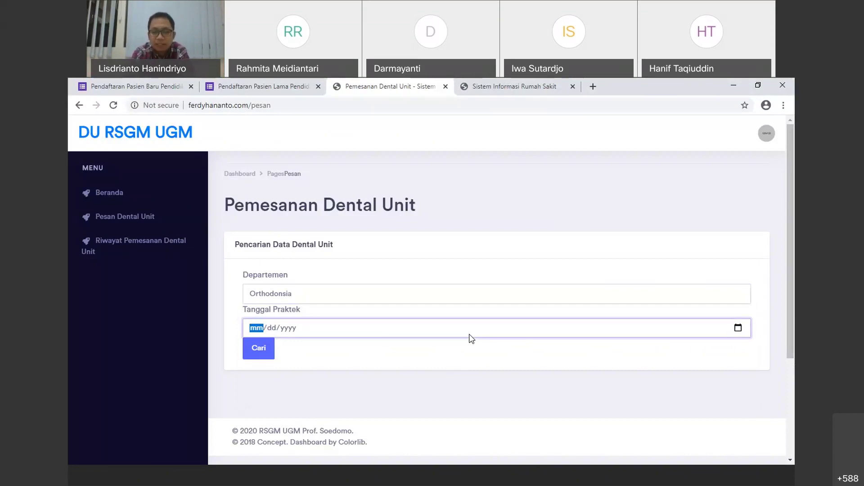
pyautogui.write('07/')
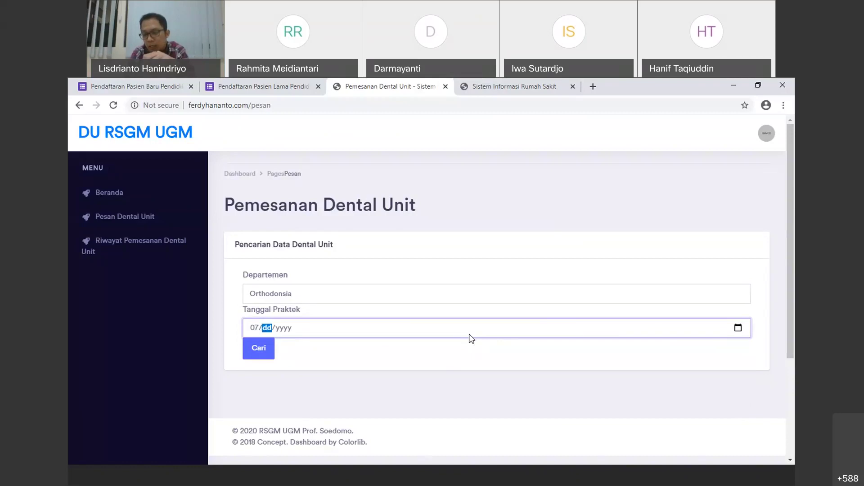
pyautogui.write('09/')
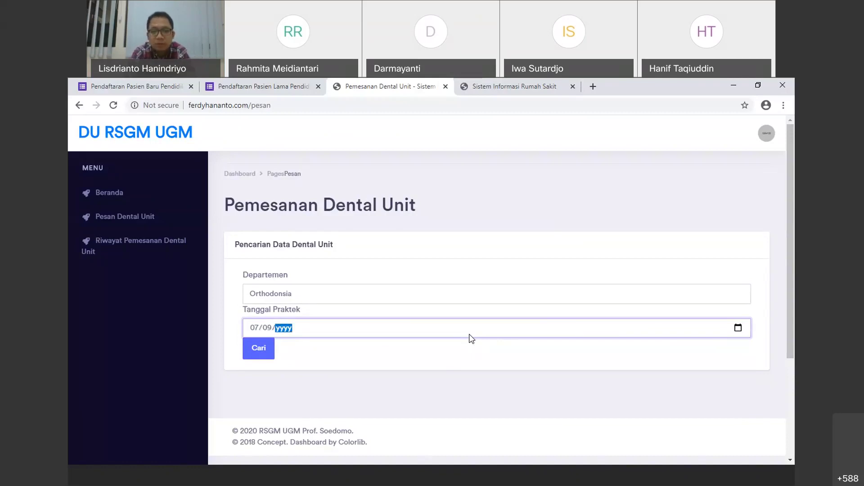
pyautogui.write('2020')
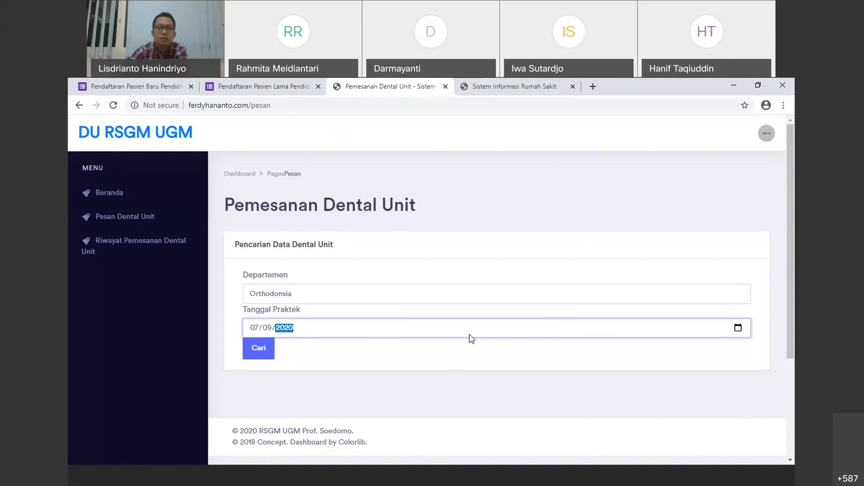
pyautogui.click(258, 351)
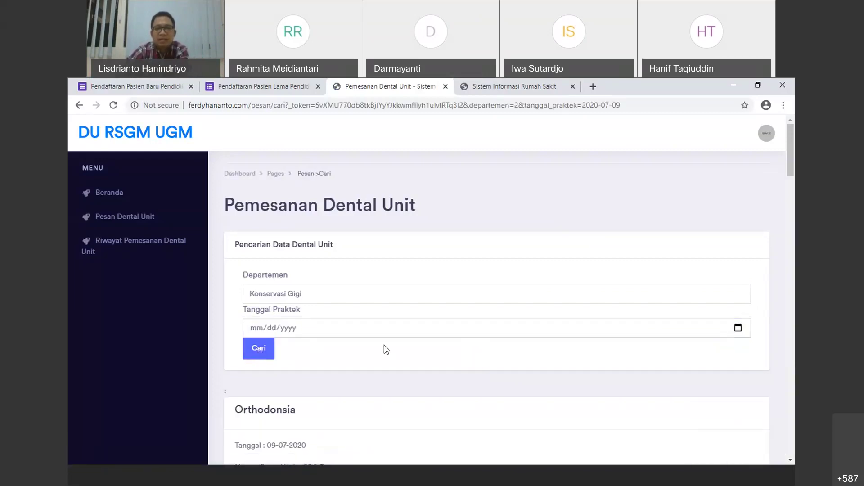
# Look through the available Orthodonsia units and choose dental unit SD213 for the 08:00 to 11:00 slot.
pyautogui.scroll(-2, 301, 306)
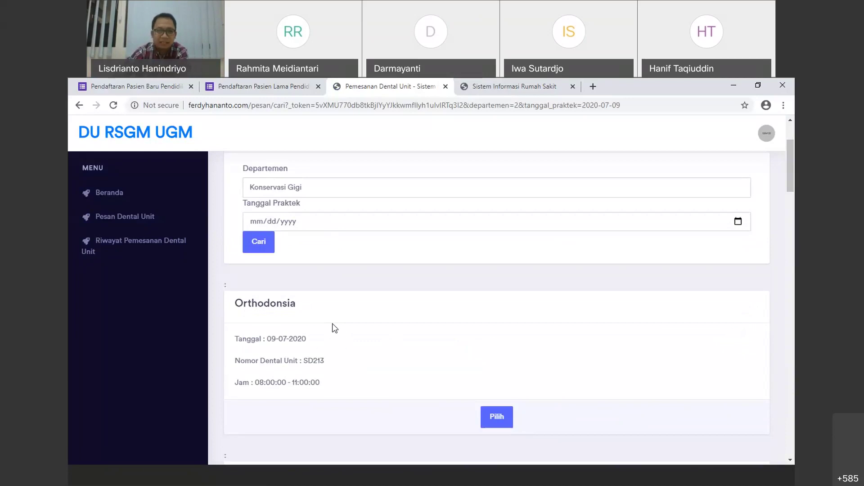
pyautogui.scroll(1, 341, 313)
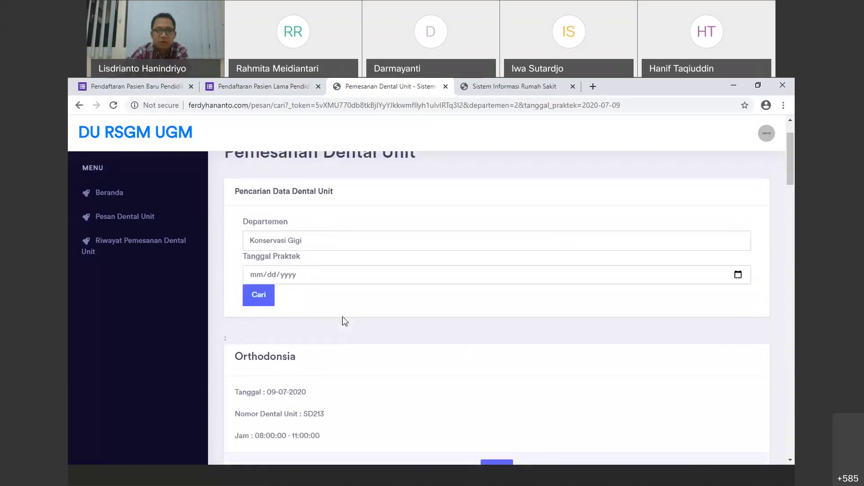
pyautogui.scroll(-2, 344, 321)
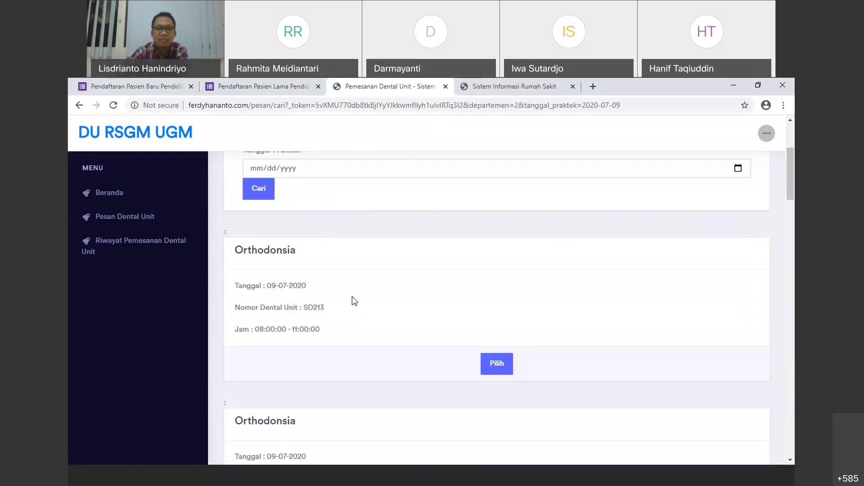
pyautogui.scroll(-2, 352, 296)
pyautogui.scroll(1, 360, 300)
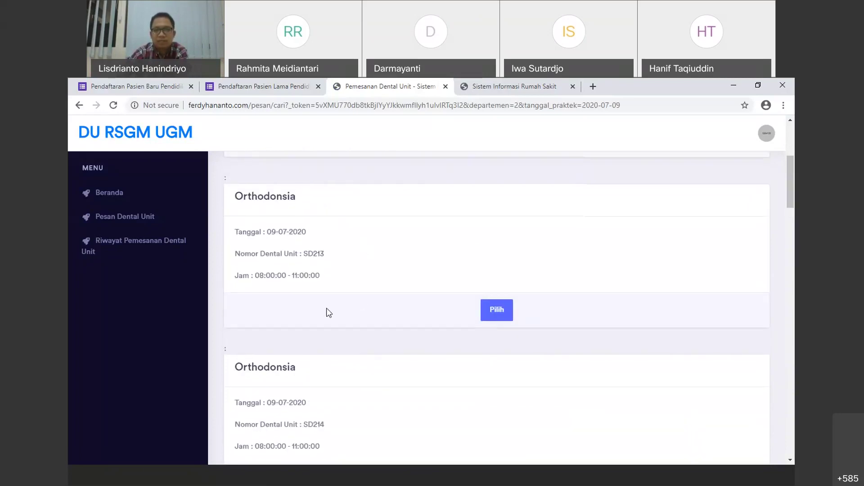
pyautogui.scroll(-1, 329, 313)
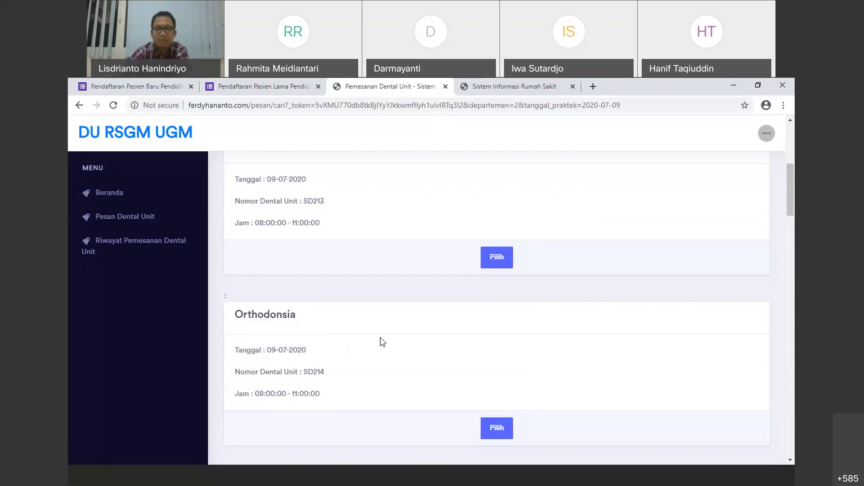
pyautogui.scroll(1, 387, 315)
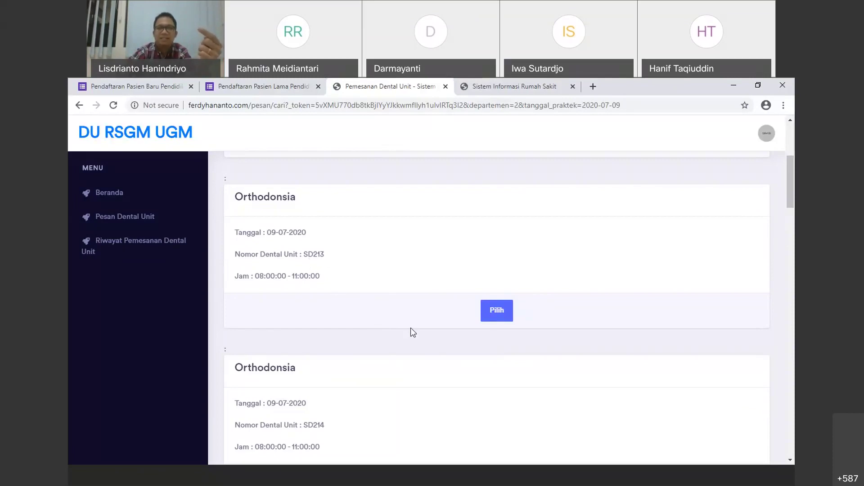
pyautogui.click(496, 317)
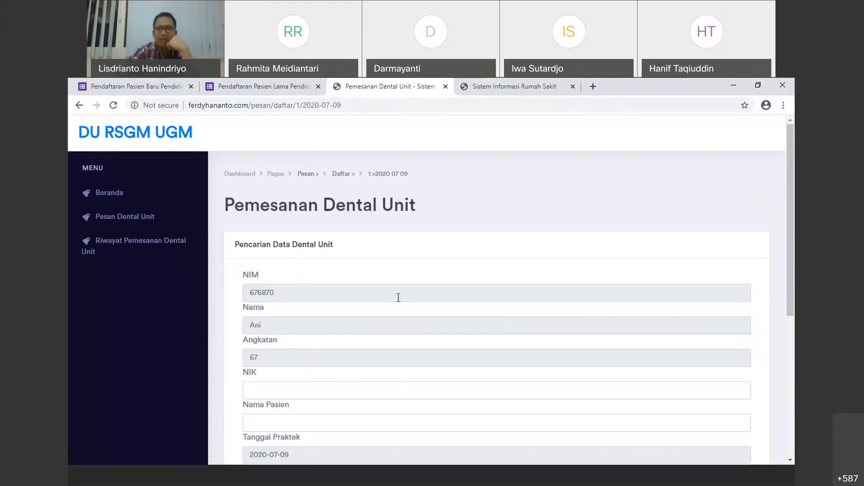
# Fill in the patient's national ID number in the NIK field of the booking form.
pyautogui.scroll(-1, 328, 289)
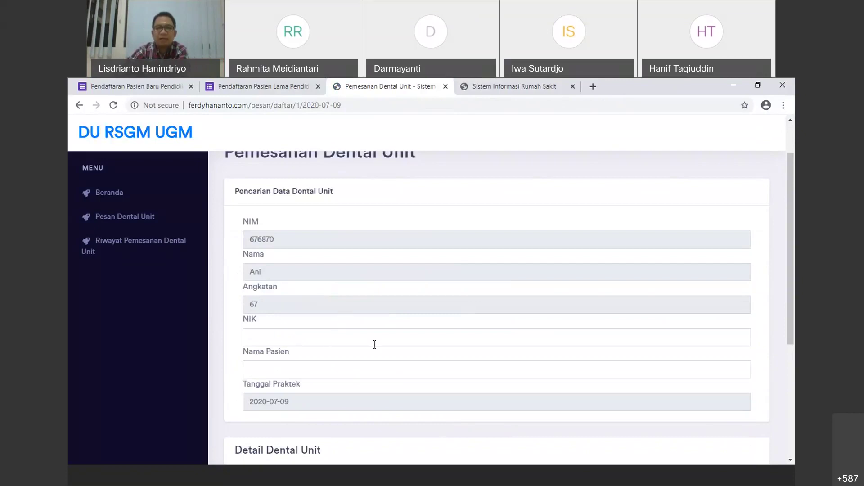
pyautogui.scroll(-1, 268, 284)
pyautogui.click(261, 284)
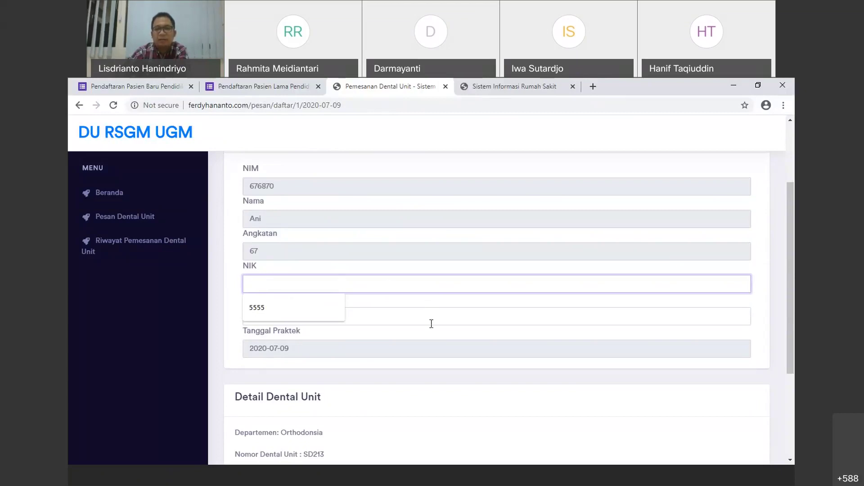
pyautogui.click(762, 339)
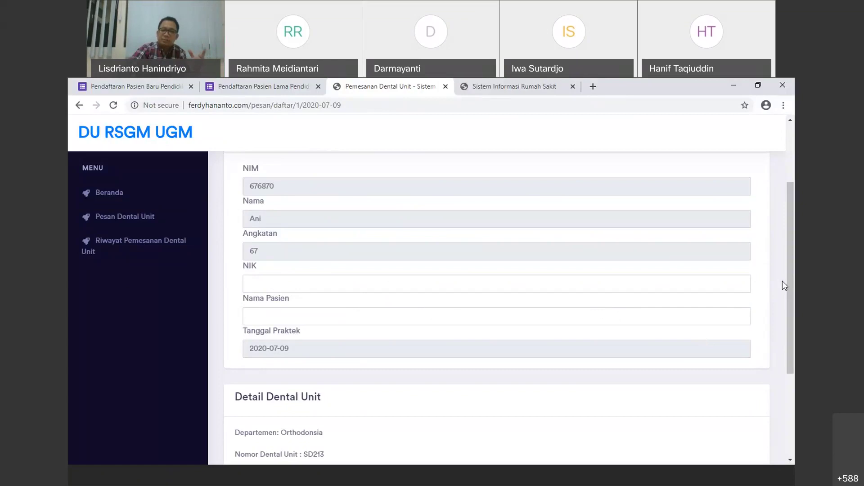
pyautogui.scroll(-3, 783, 281)
pyautogui.scroll(1, 783, 286)
pyautogui.click(283, 230)
pyautogui.write('5555')
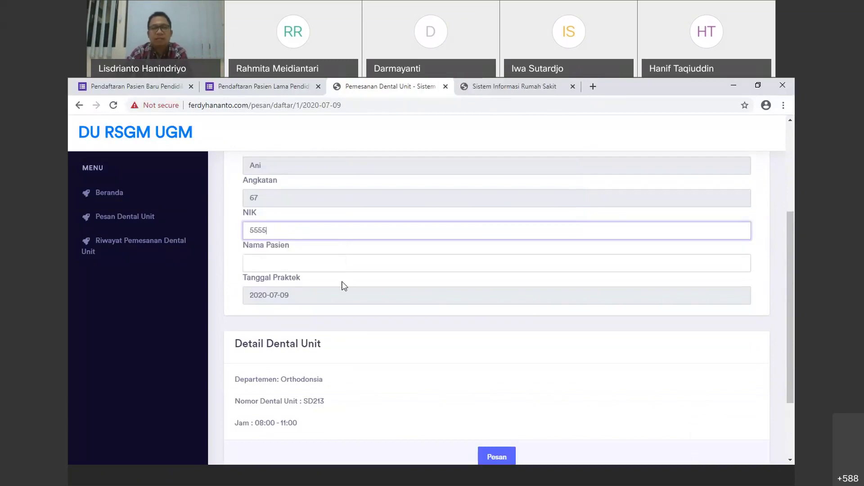
# Enter the patient's name in the Nama Pasien field and submit the dental unit booking.
pyautogui.click(325, 267)
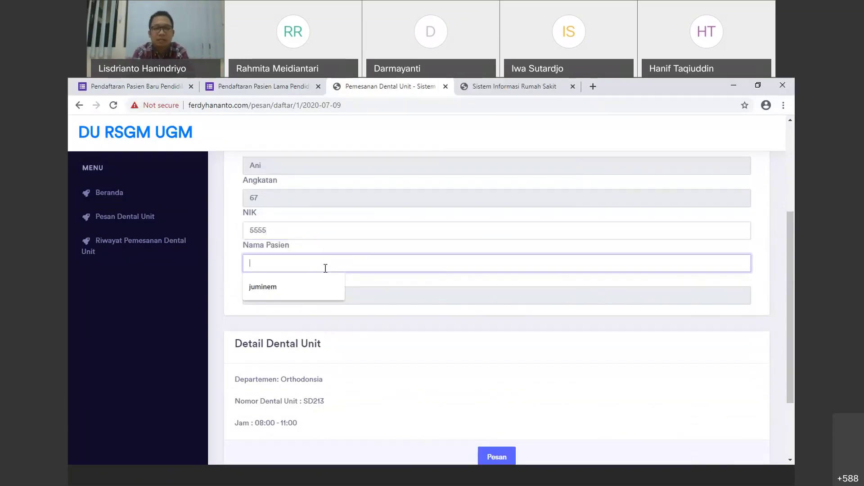
pyautogui.write('jumintren')
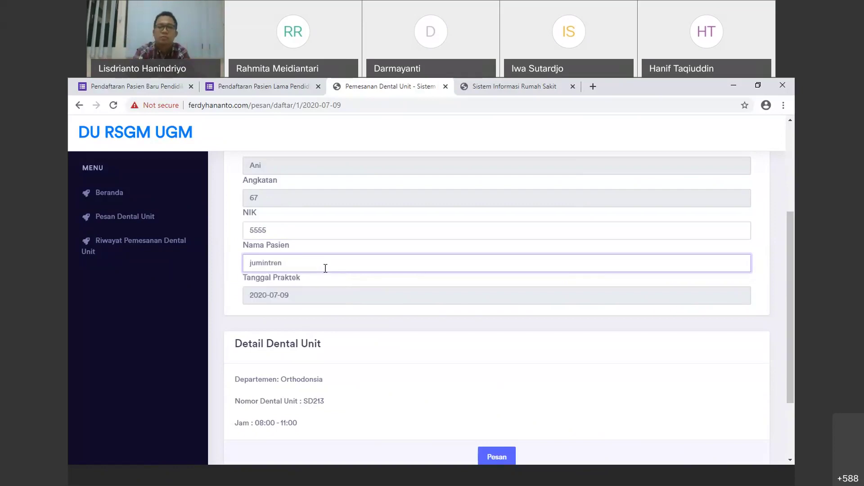
pyautogui.press('BackSpace')
pyautogui.press('BackSpace')
pyautogui.press('BackSpace')
pyautogui.write('en')
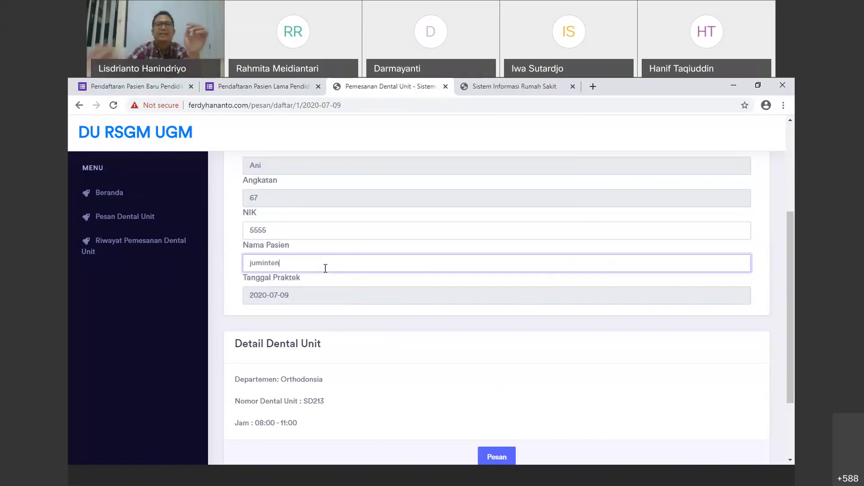
pyautogui.scroll(-3, 451, 378)
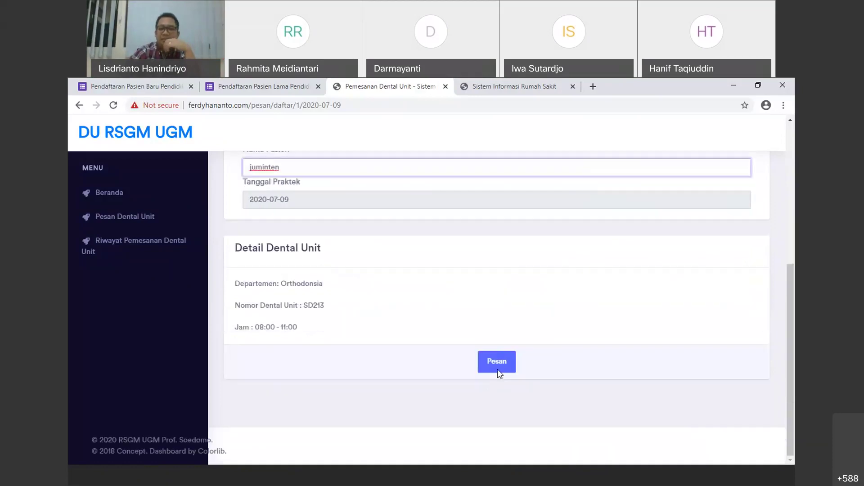
pyautogui.click(498, 366)
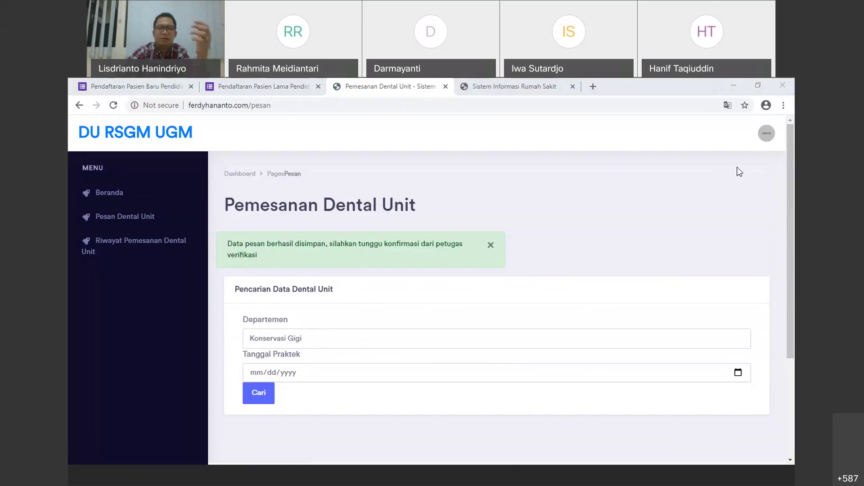
# Log out of the student account and log in to the officer account with its username and password.
pyautogui.click(764, 138)
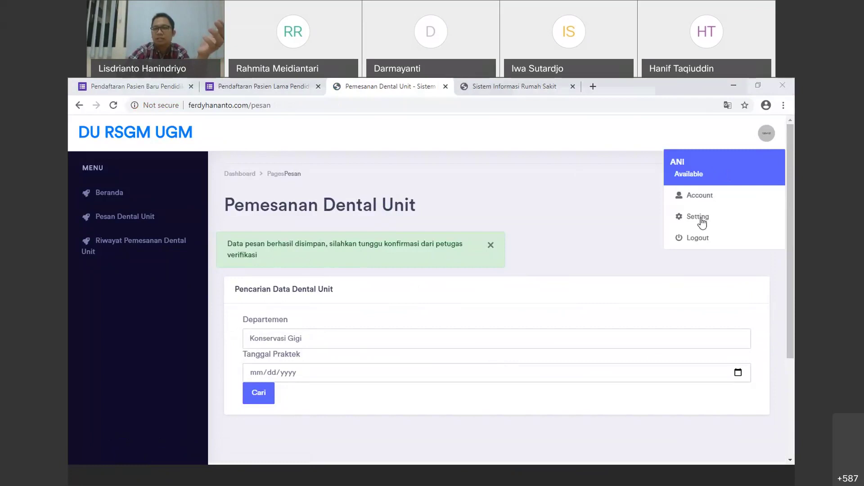
pyautogui.click(696, 240)
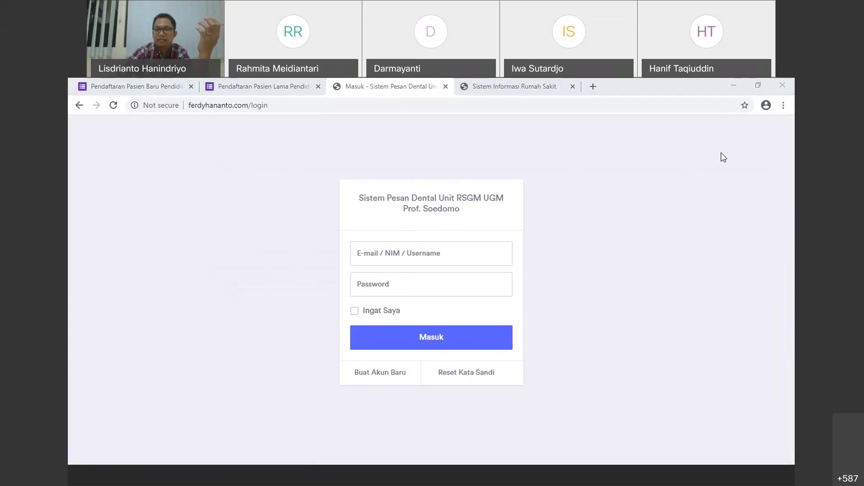
pyautogui.click(406, 252)
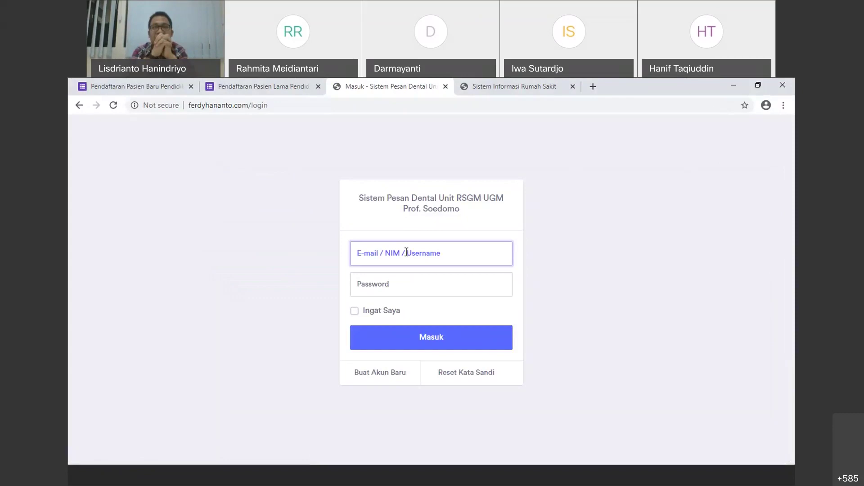
pyautogui.write('muji')
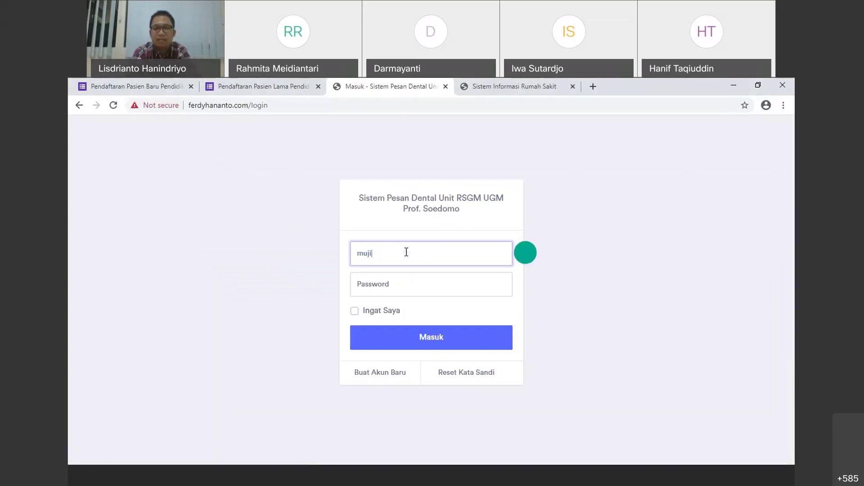
pyautogui.write('min')
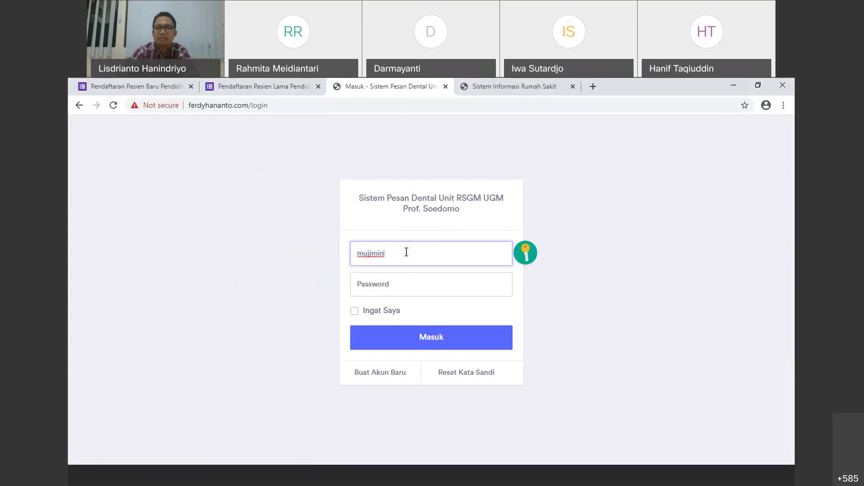
pyautogui.click(396, 277)
pyautogui.write('••••••••••')
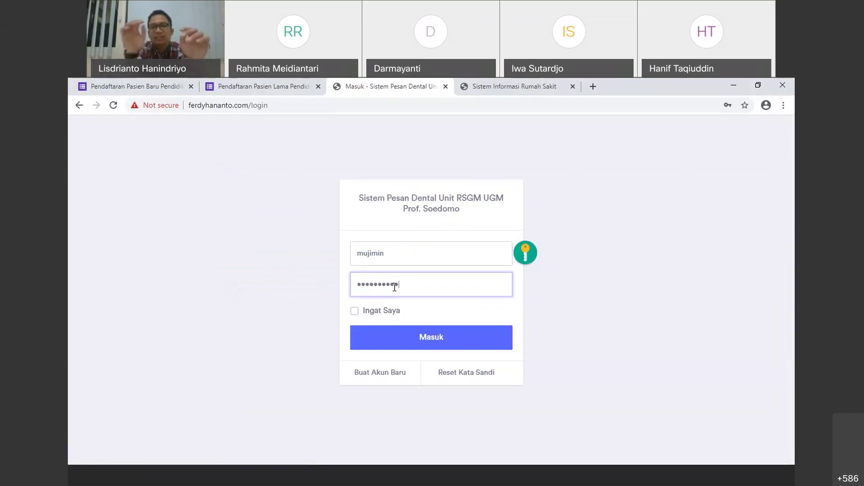
pyautogui.click(436, 343)
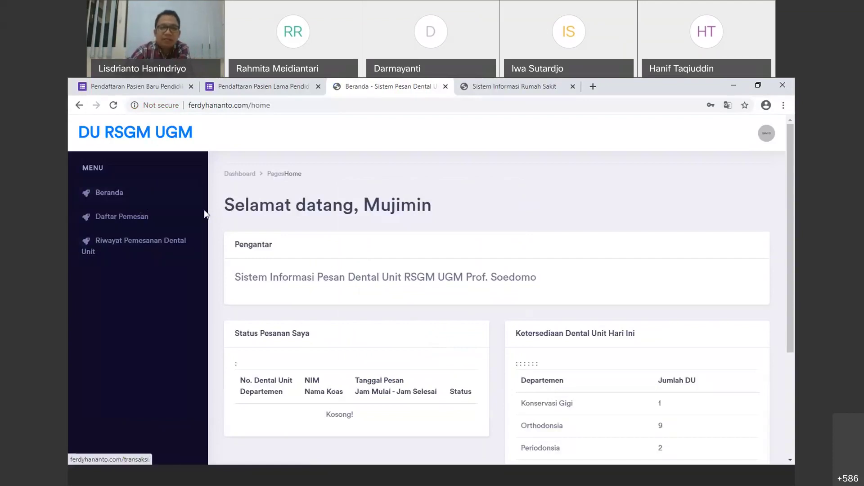
# Open the list of dental unit orders and verify the Orthodonsia unit SD213 order for 09 Jul 2020, 08:00 to 11:00.
pyautogui.click(125, 223)
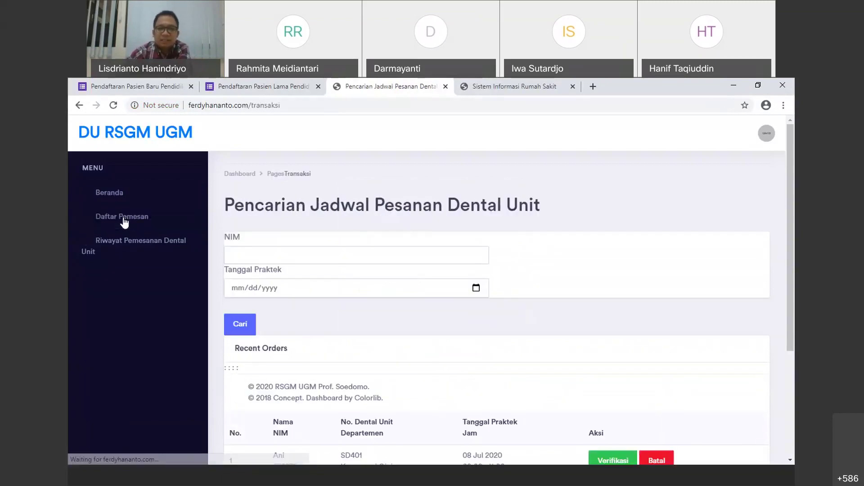
pyautogui.scroll(-2, 496, 357)
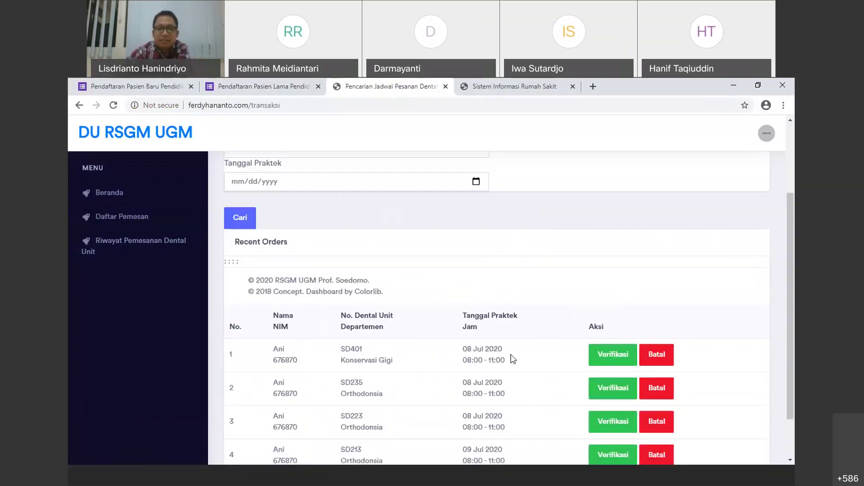
pyautogui.scroll(-1, 513, 359)
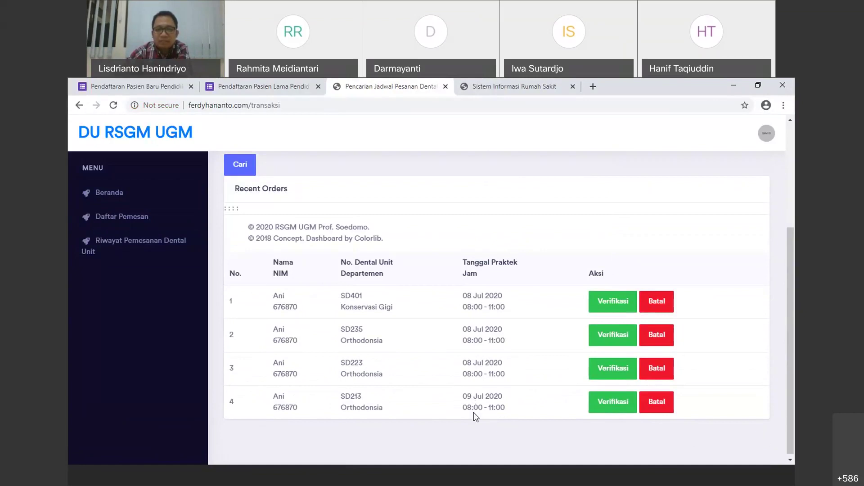
pyautogui.scroll(2, 505, 409)
pyautogui.scroll(-2, 505, 408)
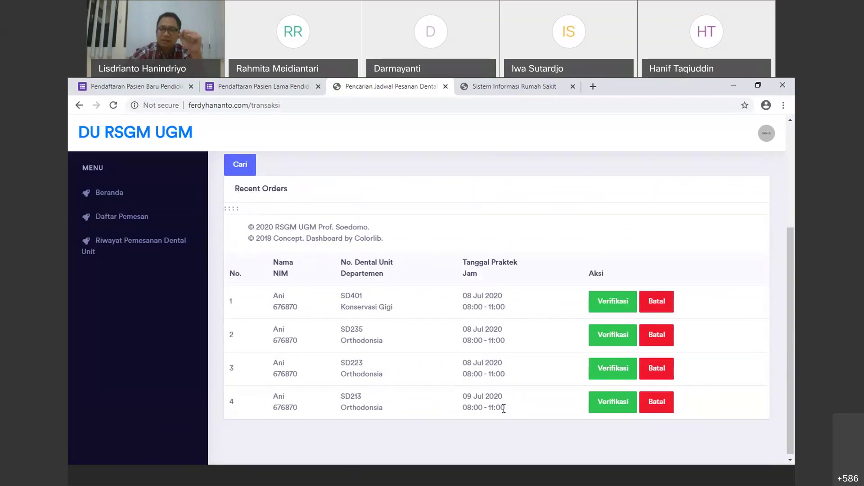
pyautogui.click(619, 407)
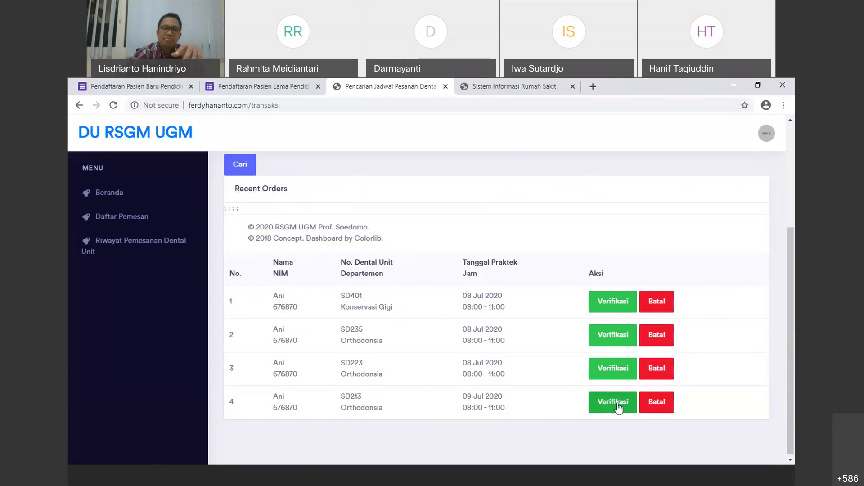